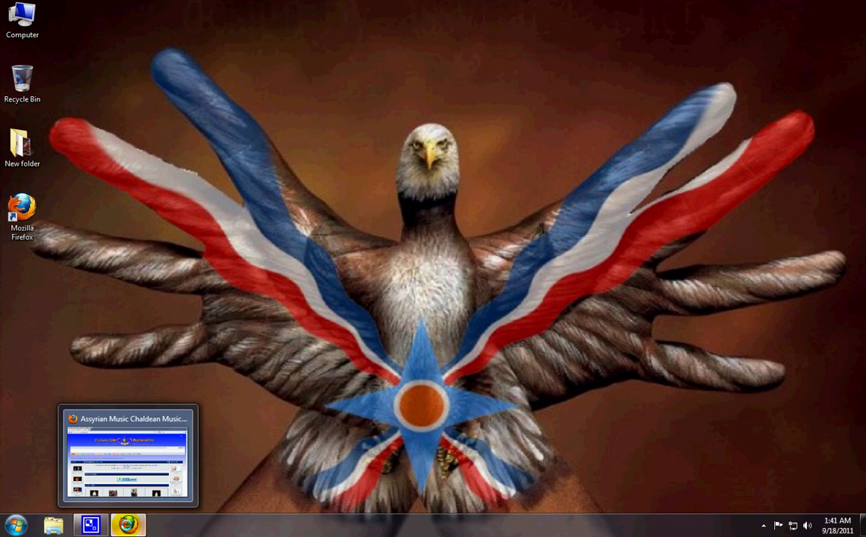
# Step: Bring Firefox forward and open the Assyrian4all Toolbar download page from the 'Download Our Toolbar!' banner
pyautogui.click(113, 470)
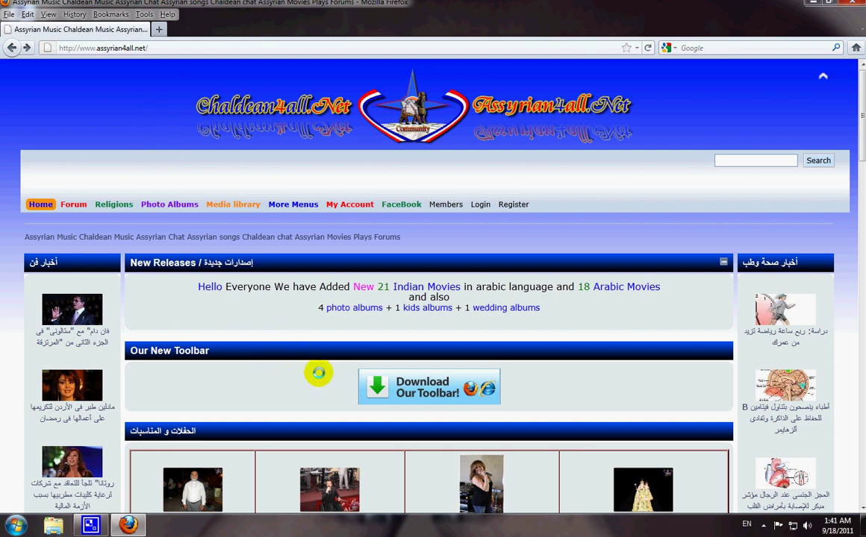
pyautogui.click(424, 385)
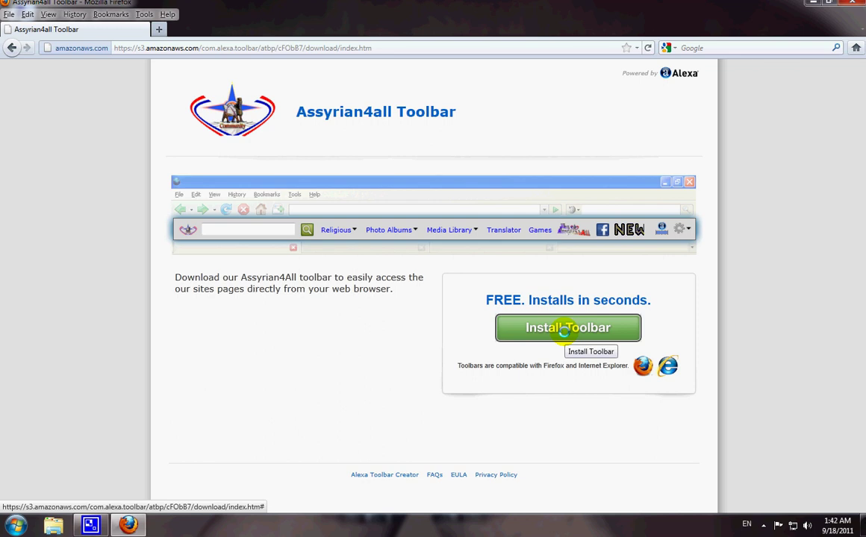
# Step: Accept the toolbar license, allow the site, and confirm Install Now for the Assyrian4all add-on
pyautogui.click(564, 330)
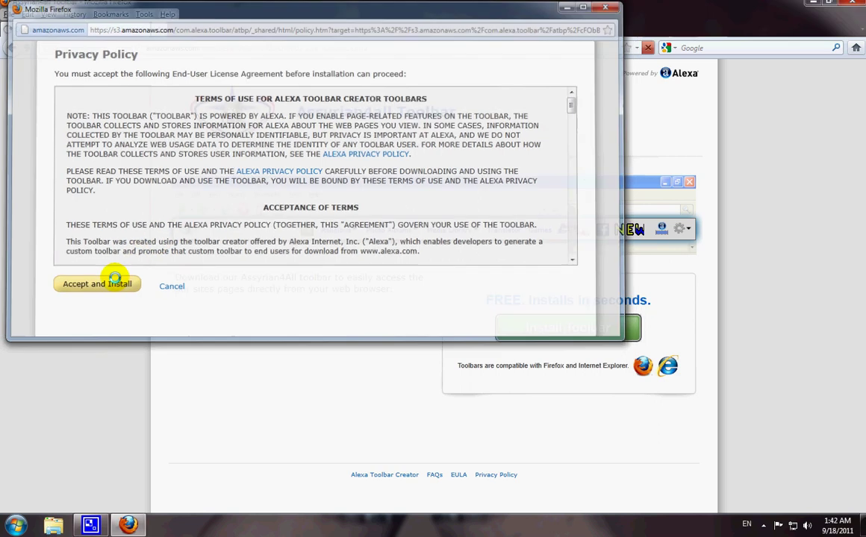
pyautogui.click(114, 283)
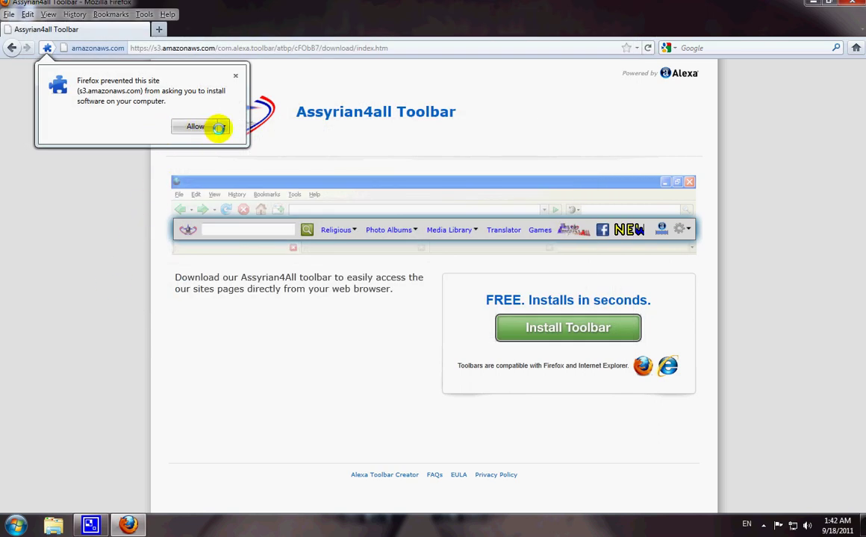
pyautogui.click(173, 127)
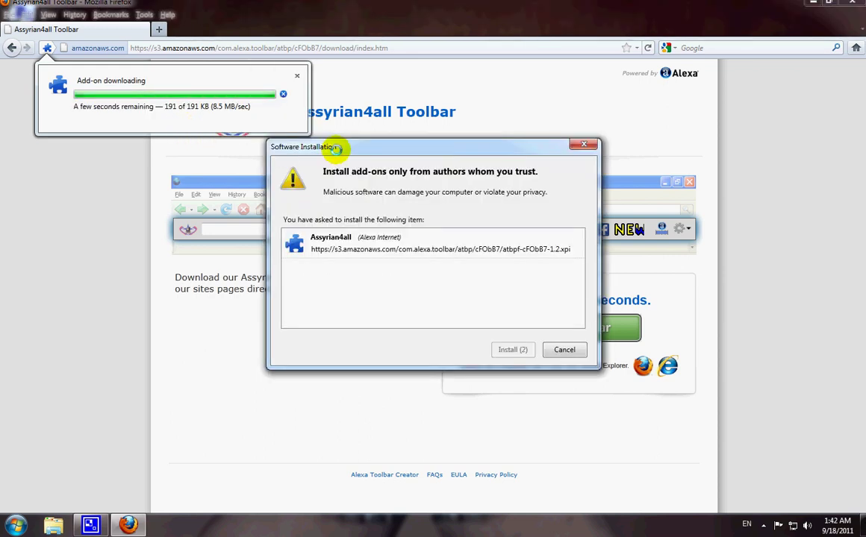
pyautogui.moveTo(326, 146); pyautogui.dragTo(135, 153)
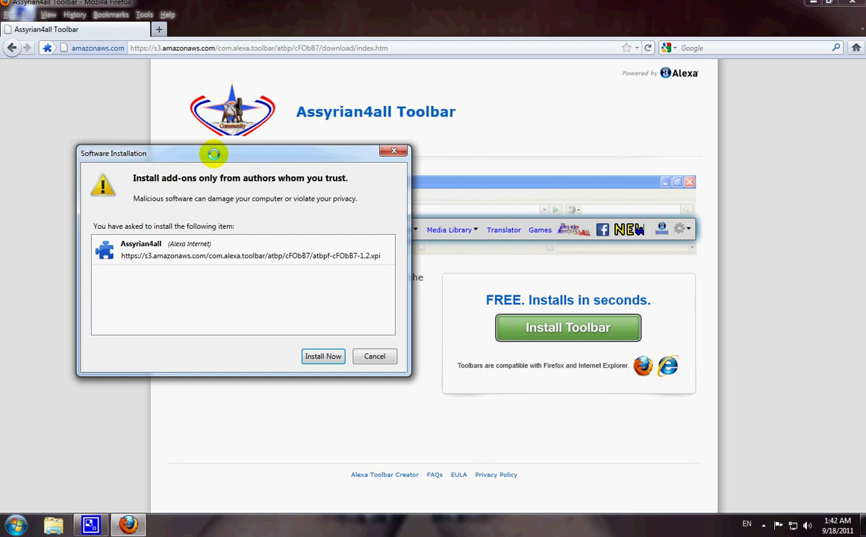
pyautogui.moveTo(216, 151); pyautogui.dragTo(320, 114)
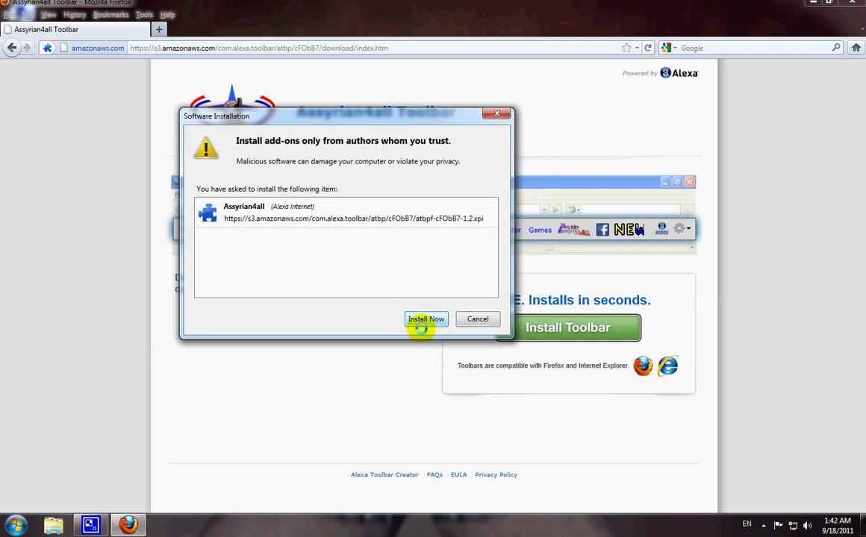
pyautogui.moveTo(324, 115); pyautogui.dragTo(417, 138)
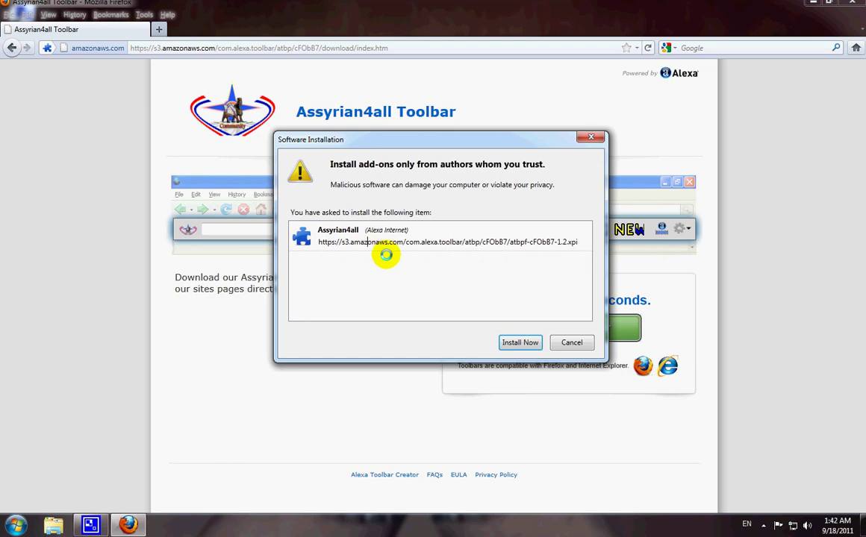
pyautogui.click(520, 341)
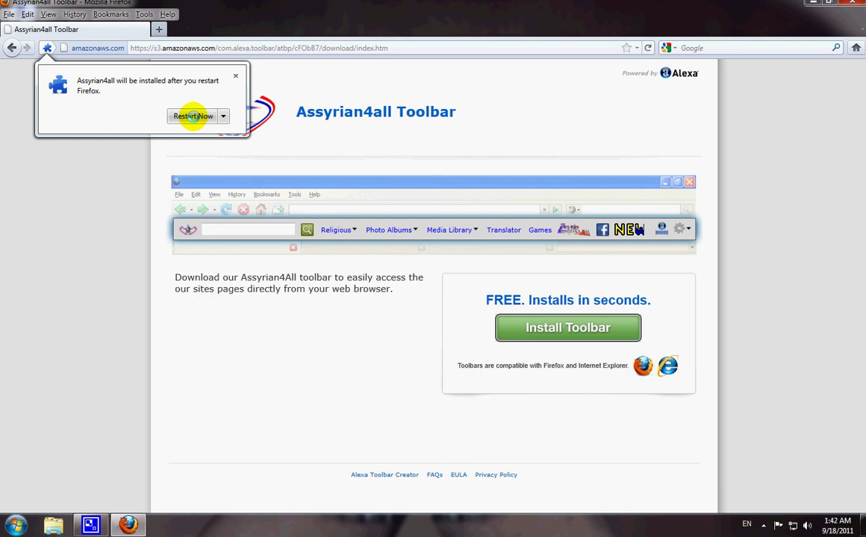
# Step: Restart Firefox and browse the toolbar's Religious, Photo Albums and Media Library link lists
pyautogui.click(194, 117)
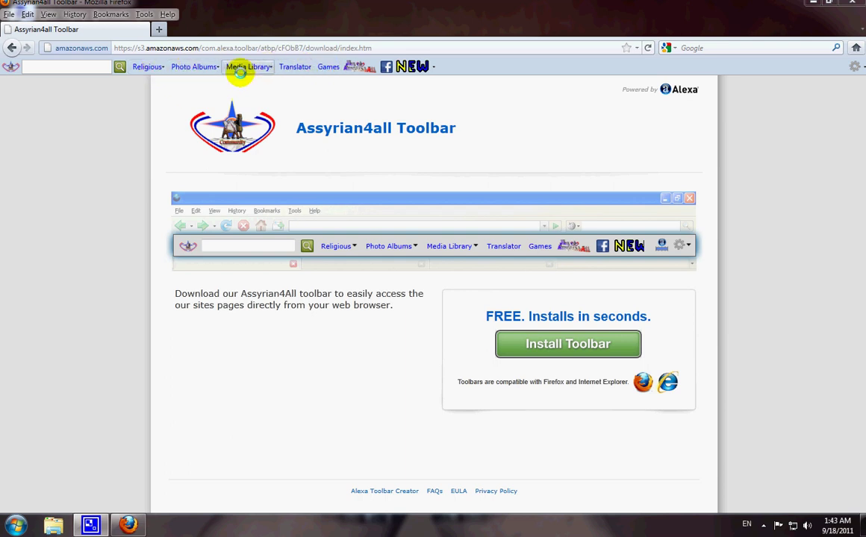
pyautogui.click(150, 67)
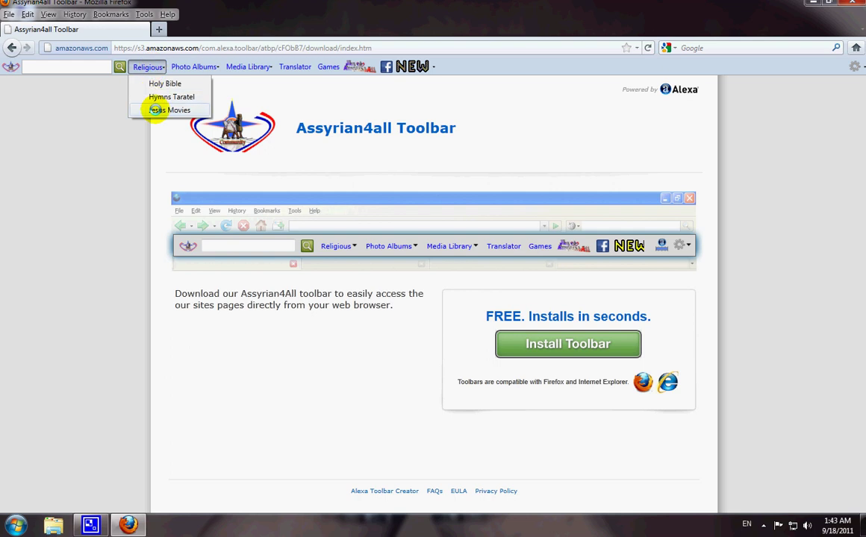
pyautogui.click(194, 67)
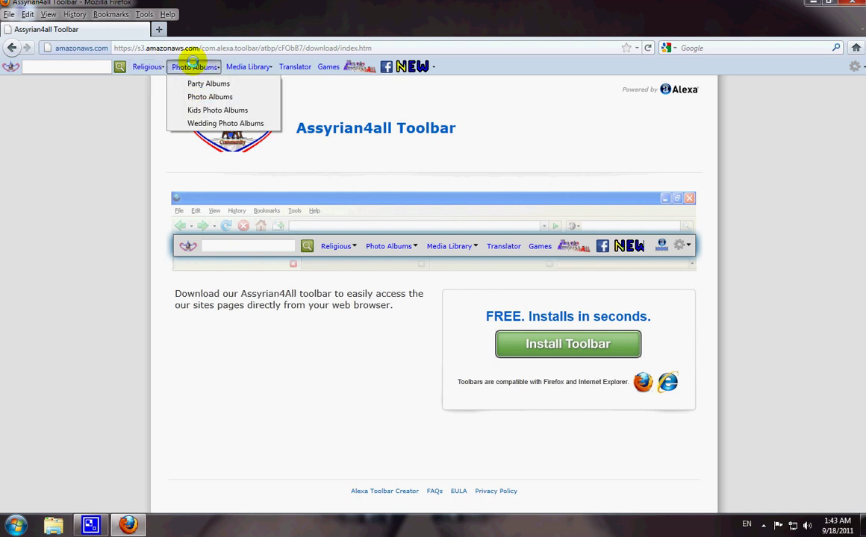
pyautogui.click(235, 67)
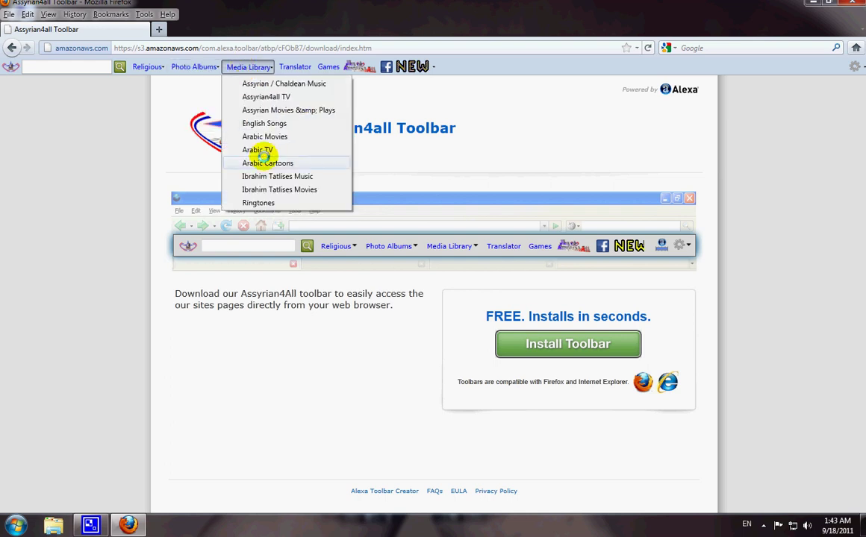
# Step: Open the toolbar's Translator page, then return to the assyrian4all.net home page via the logo
pyautogui.click(295, 67)
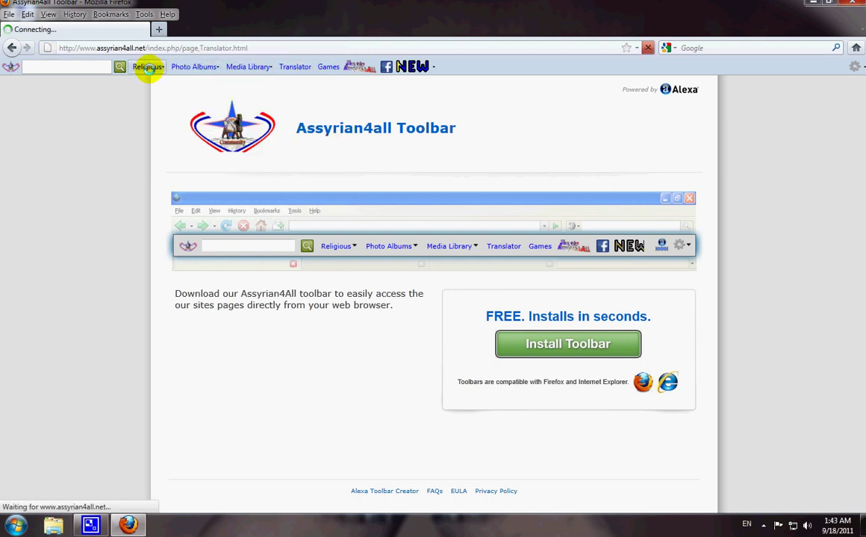
pyautogui.click(146, 67)
pyautogui.click(10, 65)
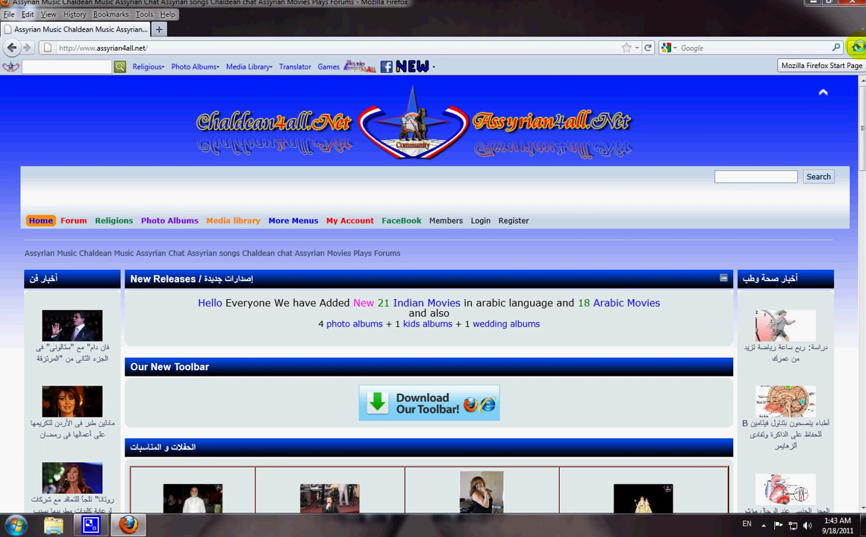
# Step: Search 'janan sawa' from the Assyrian4all toolbar search box on the Firefox start page
pyautogui.click(857, 47)
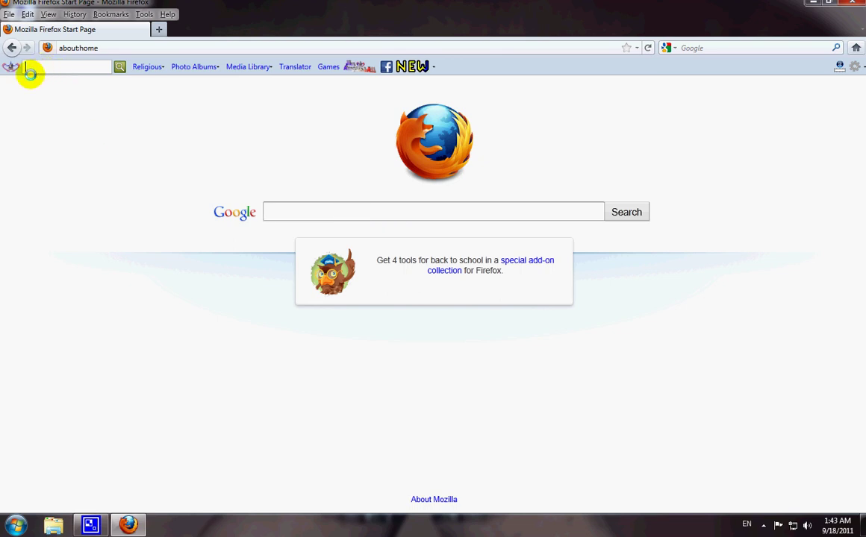
pyautogui.click(48, 68)
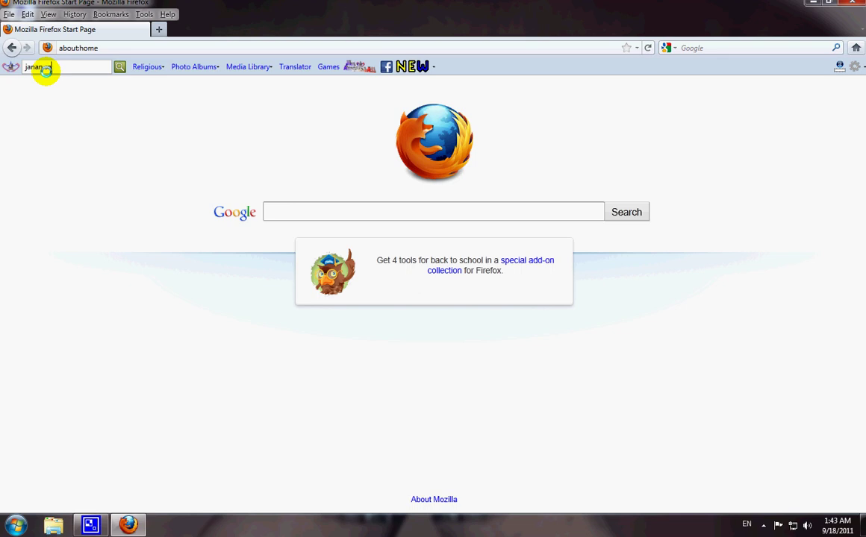
pyautogui.press('Return')
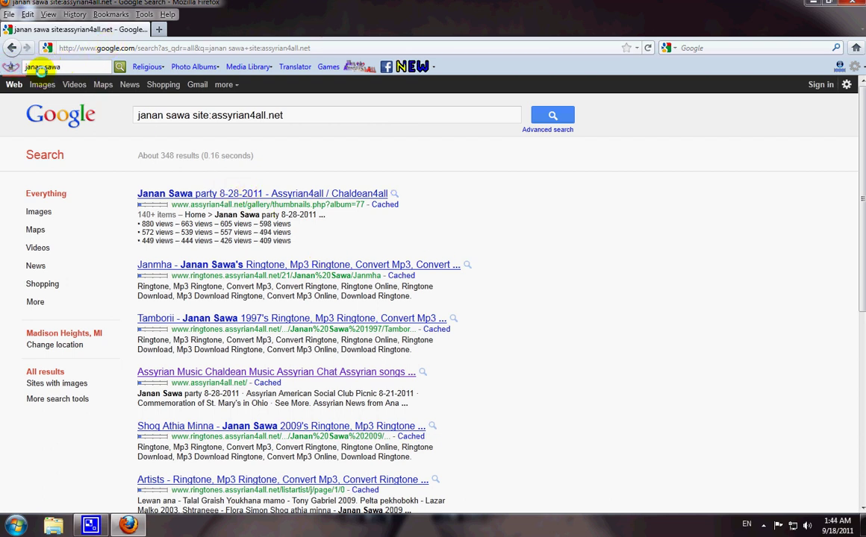
pyautogui.moveTo(173, 194)
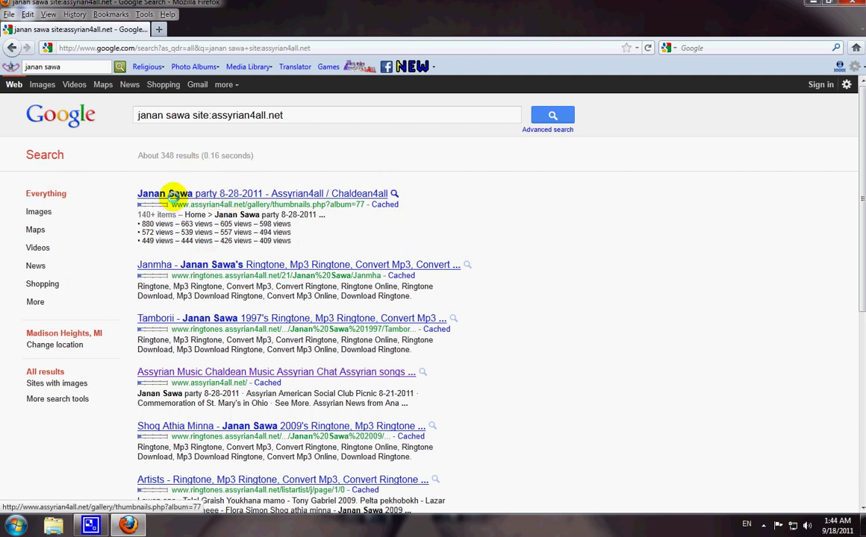
# Step: Open the 'Janan Sawa party 8-28-2011' result and scroll through its thumbnail gallery
pyautogui.click(173, 193)
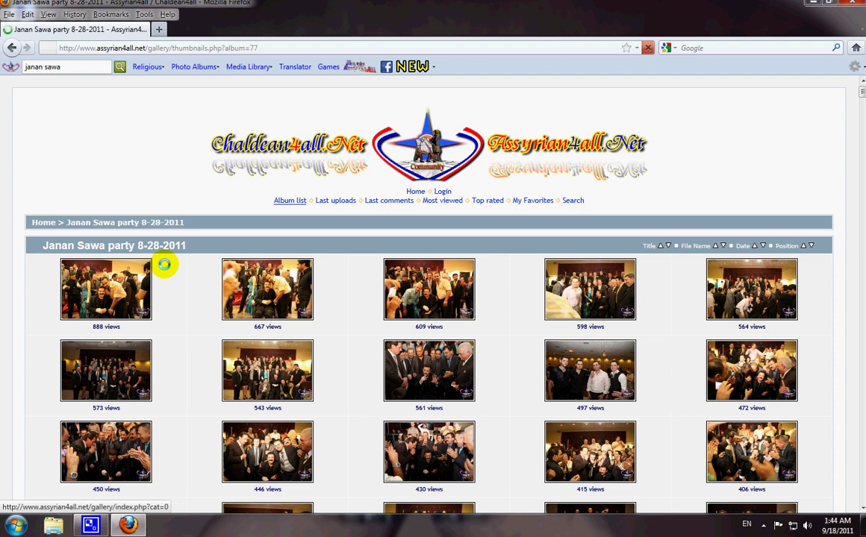
pyautogui.scroll(-2, 492, 328)
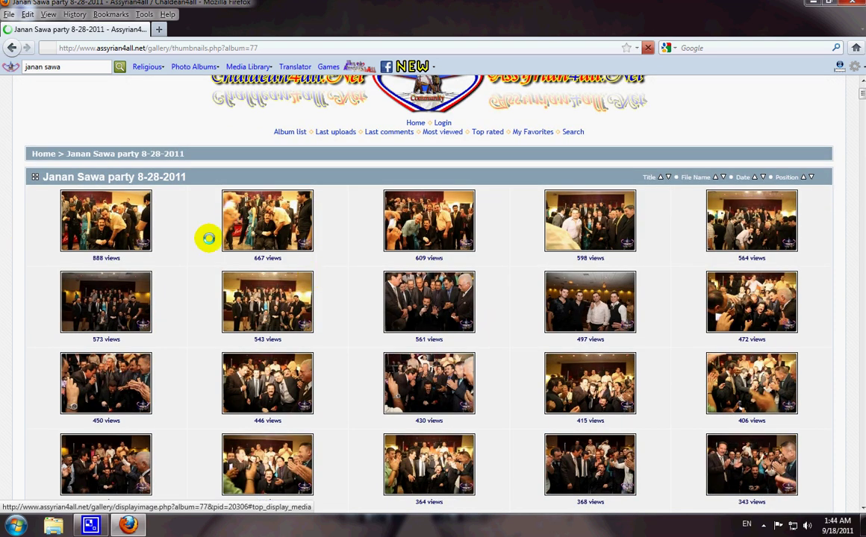
pyautogui.scroll(2, 506, 255)
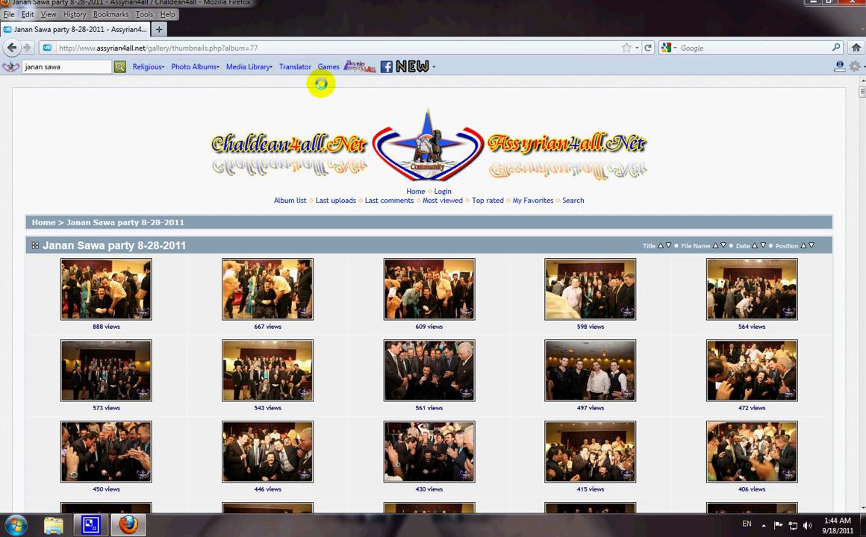
# Step: Open My.Assyrian4All from the toolbar icon and scroll over its login and sign-up forms
pyautogui.click(361, 68)
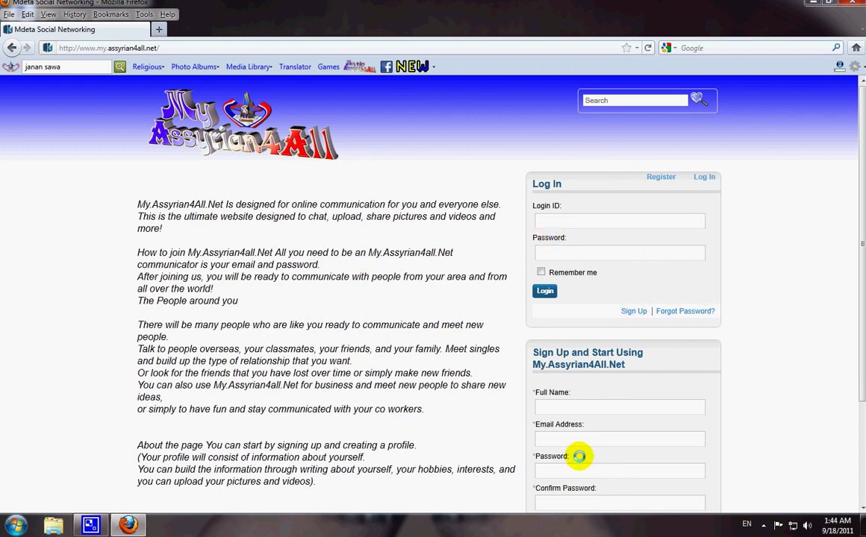
pyautogui.scroll(-2, 473, 348)
pyautogui.scroll(-2, 473, 348)
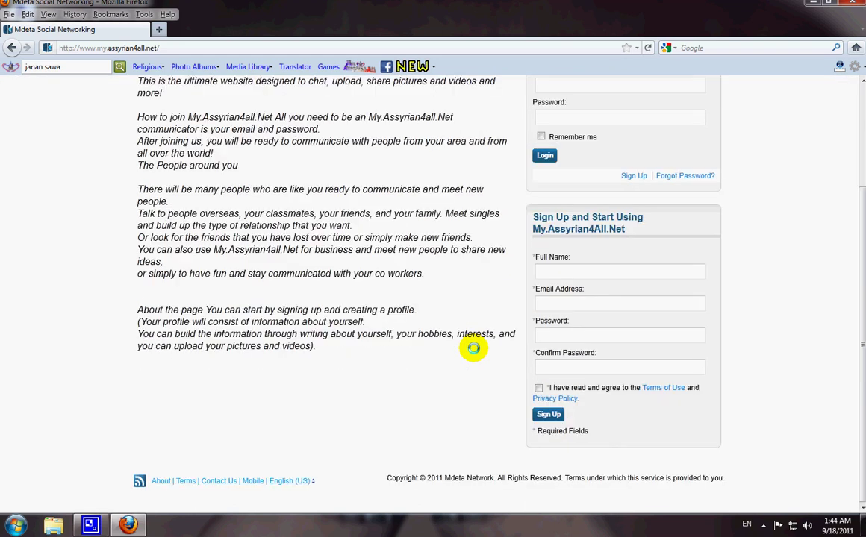
pyautogui.scroll(4, 473, 349)
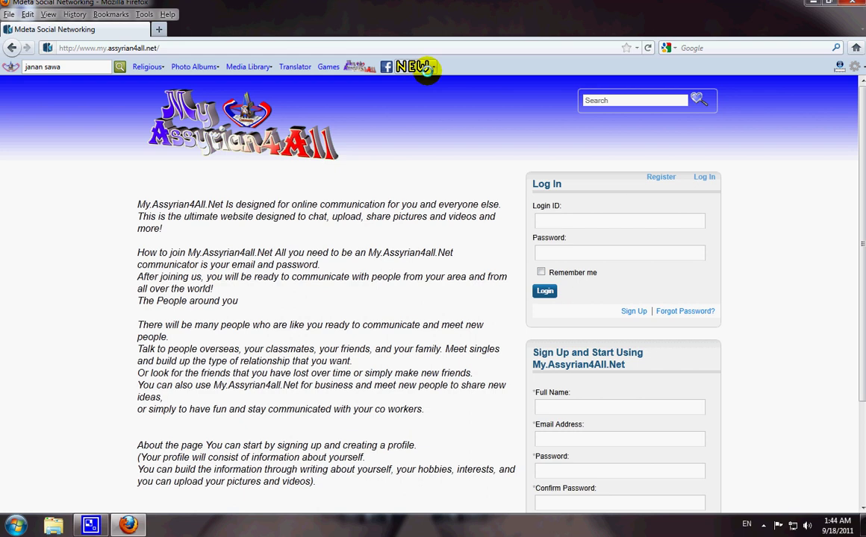
# Step: Open the New 21 Indian Movies page from the toolbar's NEW dropdown
pyautogui.click(416, 69)
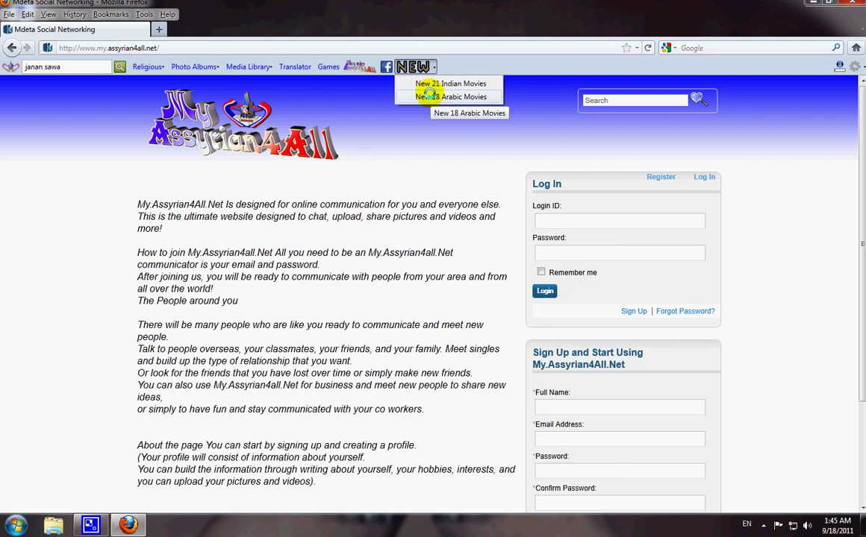
pyautogui.click(426, 98)
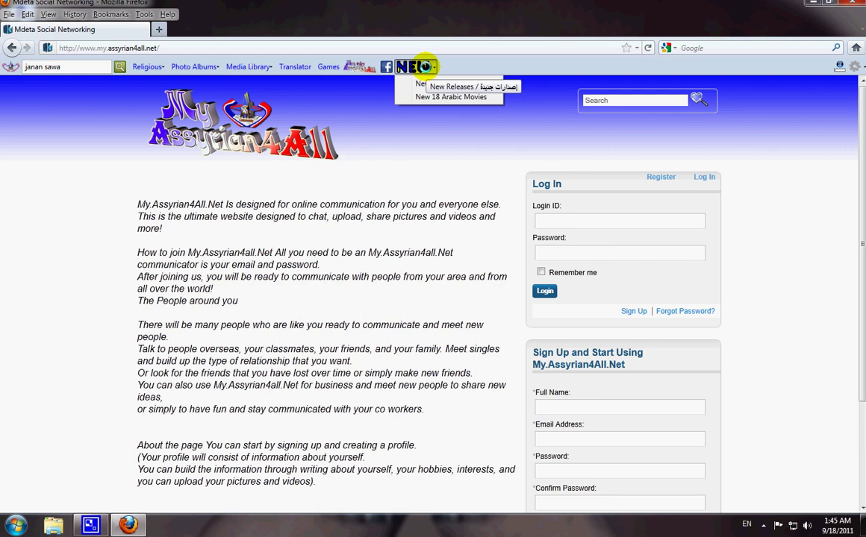
pyautogui.click(474, 61)
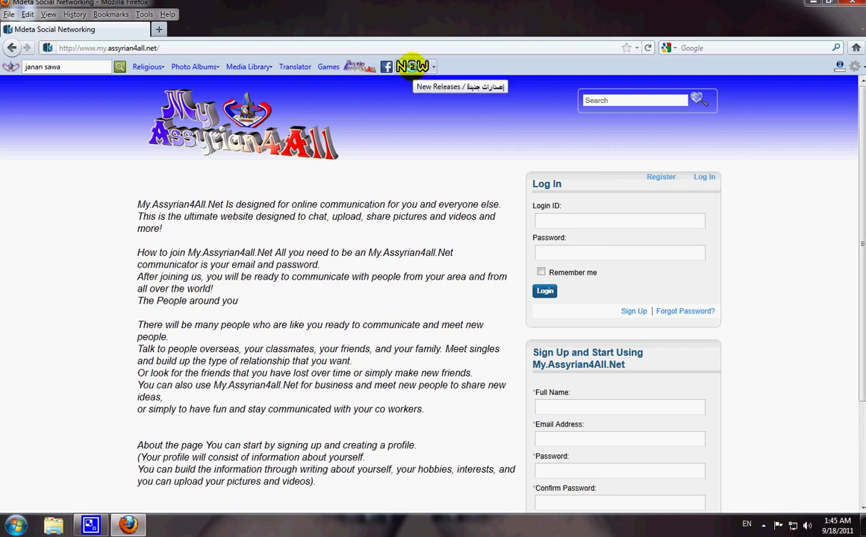
pyautogui.click(412, 67)
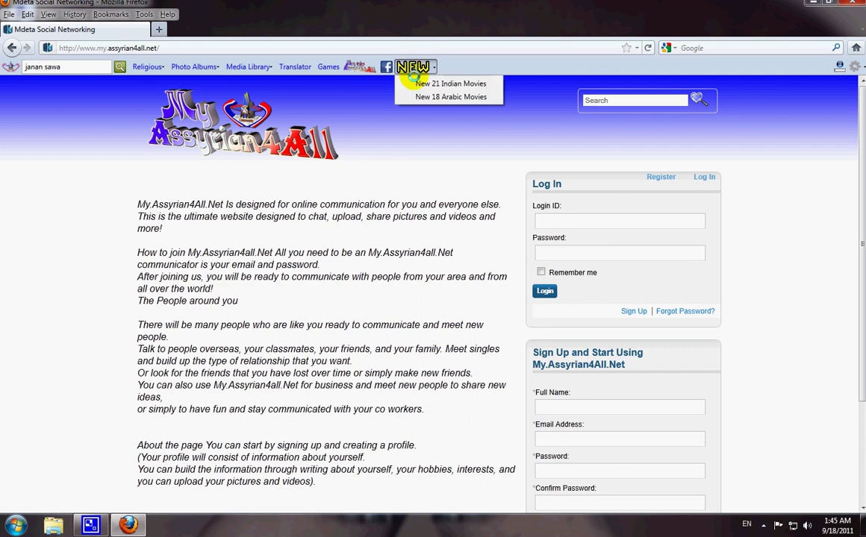
pyautogui.click(440, 84)
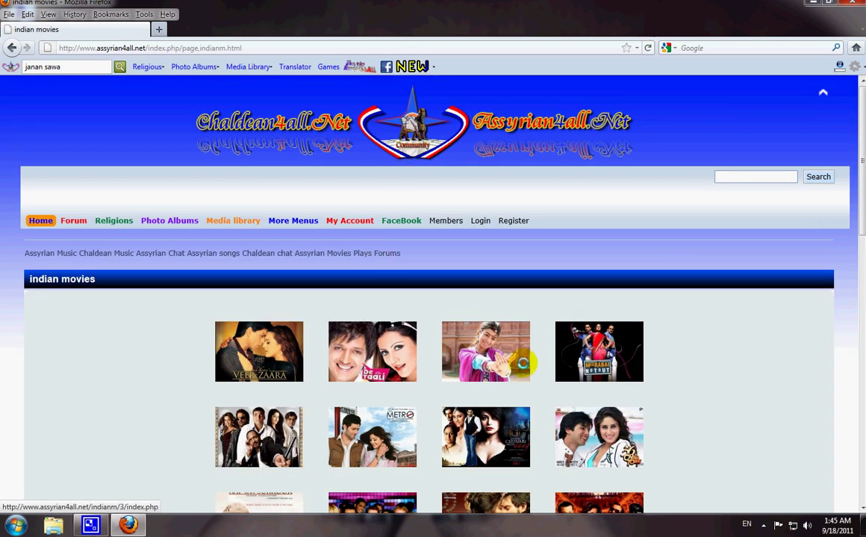
pyautogui.scroll(-2, 474, 329)
# Step: Switch to the New 18 Arabic Movies page through the NEW dropdown
pyautogui.click(411, 66)
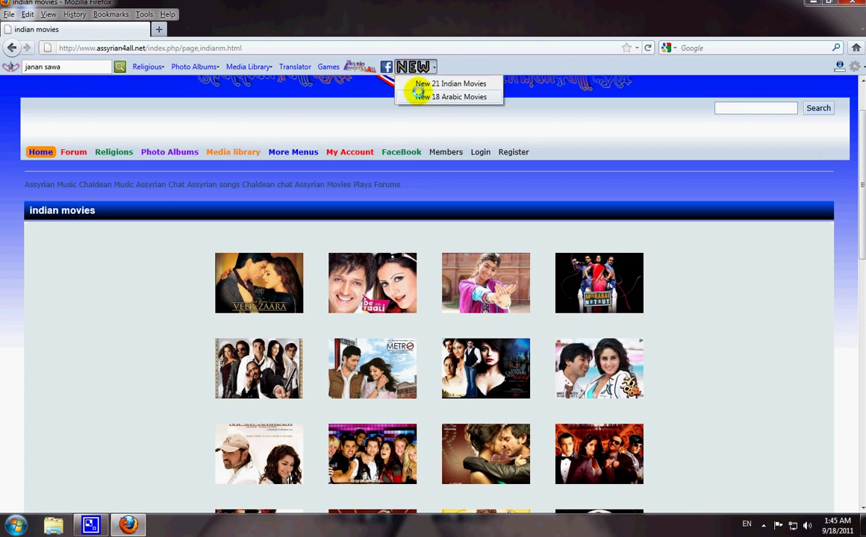
pyautogui.click(418, 95)
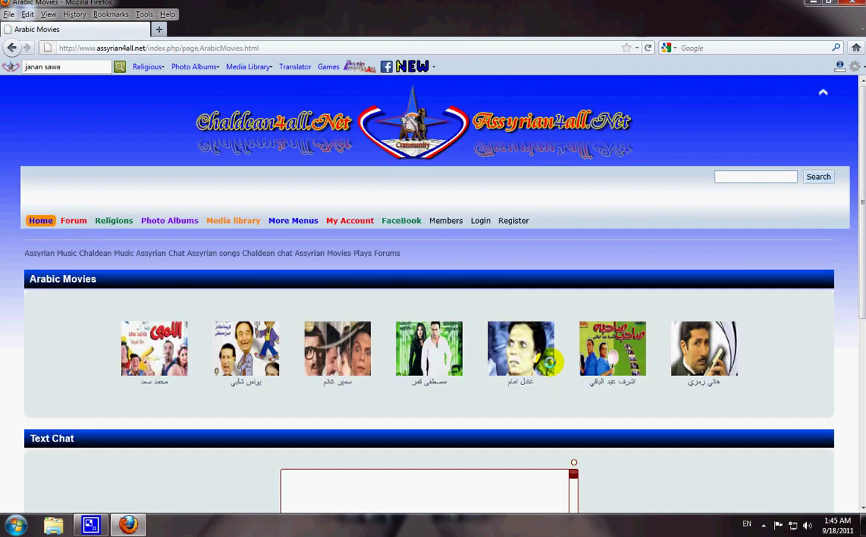
pyautogui.click(418, 67)
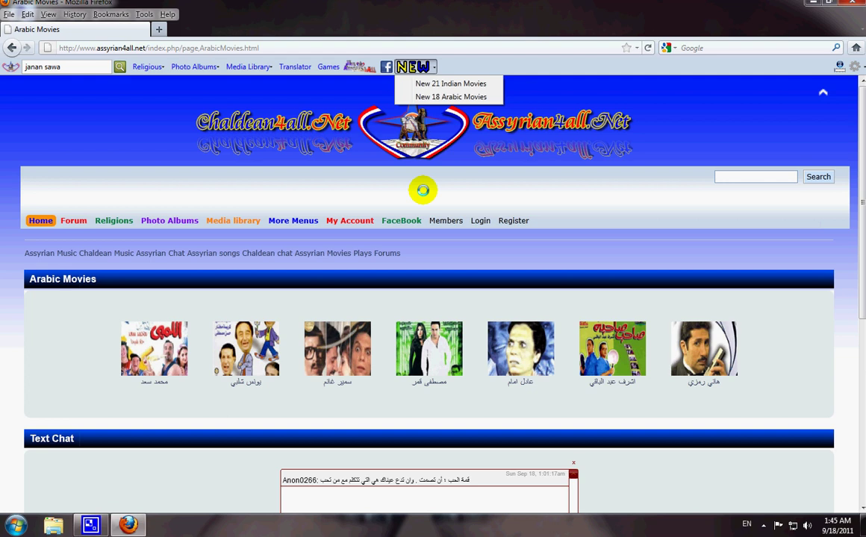
pyautogui.click(484, 68)
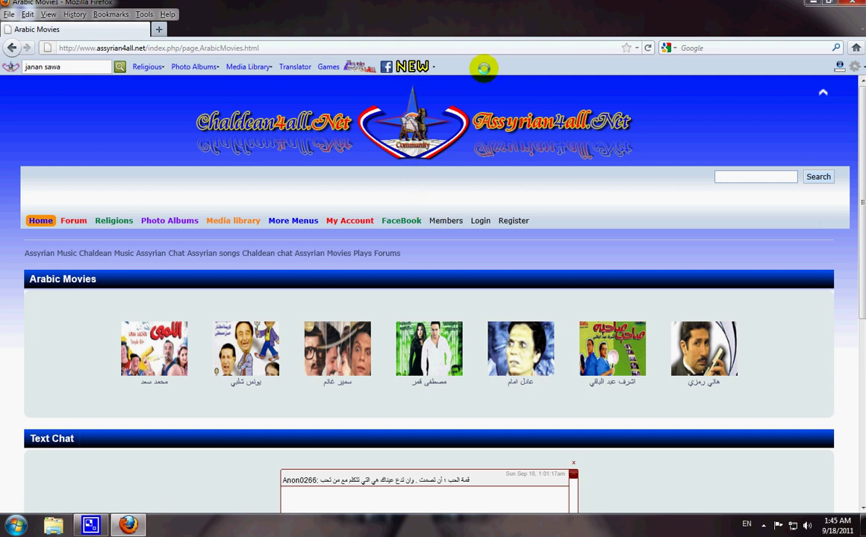